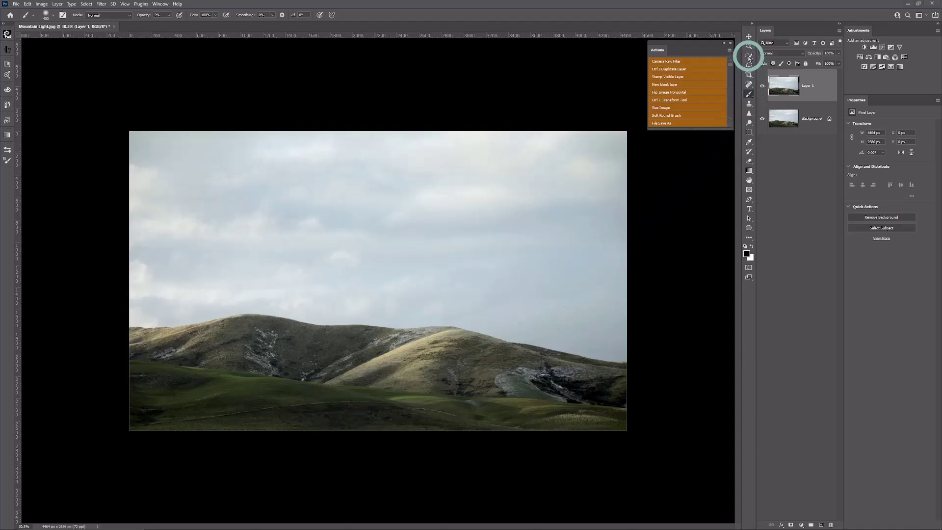
Select the sunlit slope of the right-hand hill with the Quick Selection Tool
left_click(749, 57)
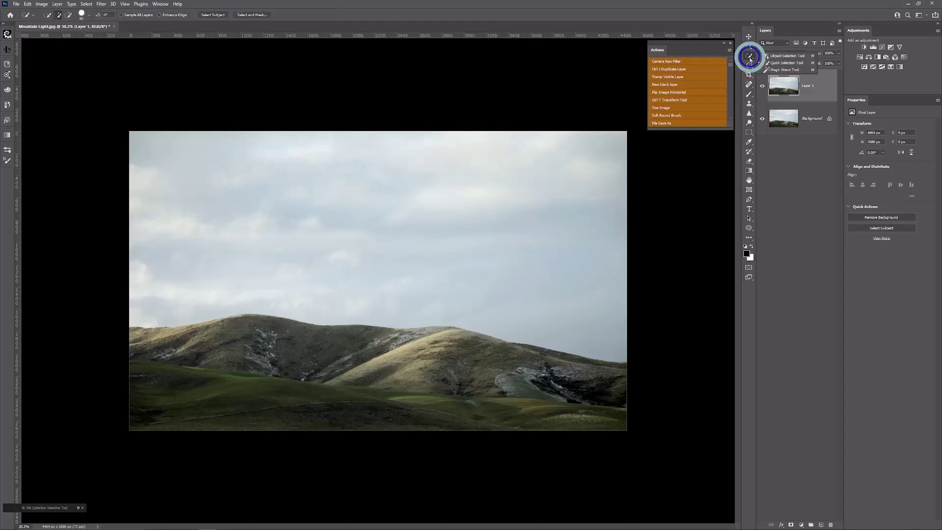
left_click(751, 58)
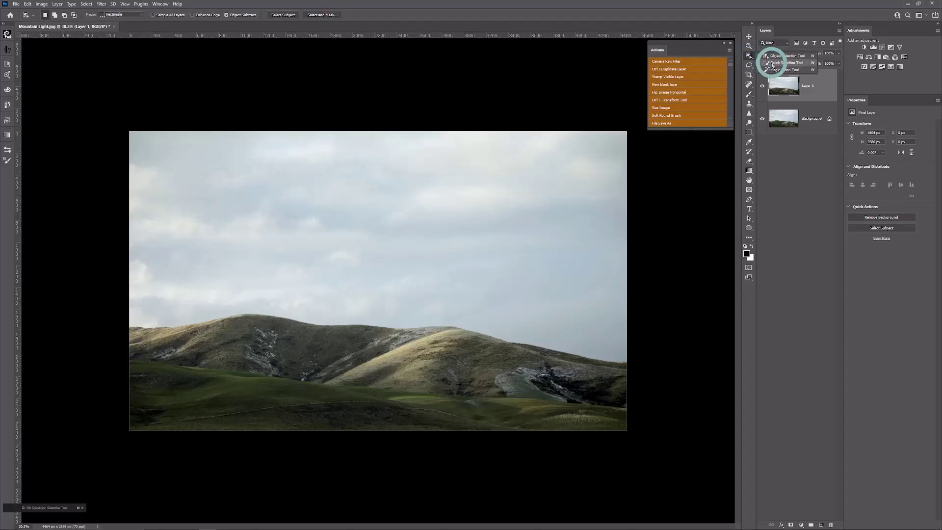
left_click(784, 62)
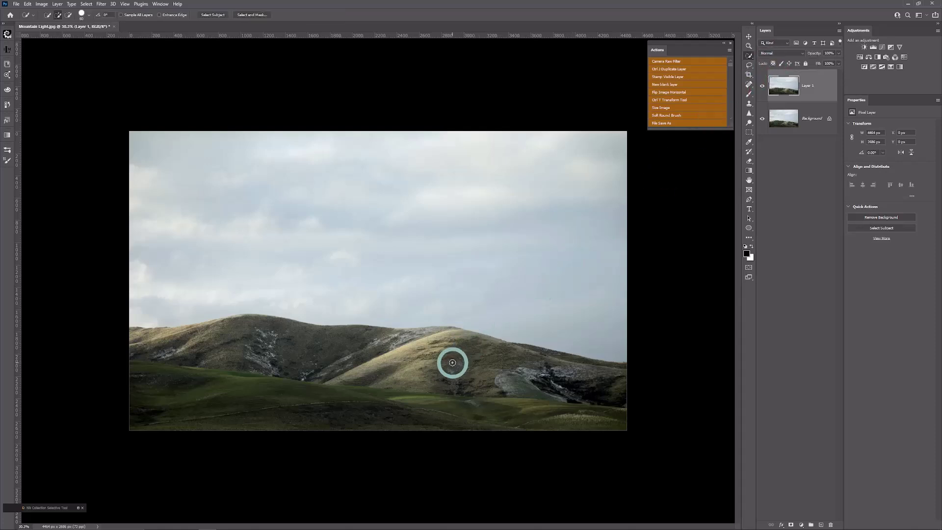
mouse_move(343, 378)
left_mouse_down()
mouse_move(460, 338)
mouse_move(478, 343)
mouse_move(484, 370)
mouse_move(473, 379)
mouse_move(418, 380)
mouse_move(446, 364)
mouse_move(437, 362)
mouse_move(385, 372)
mouse_move(448, 347)
mouse_move(459, 363)
left_mouse_up()
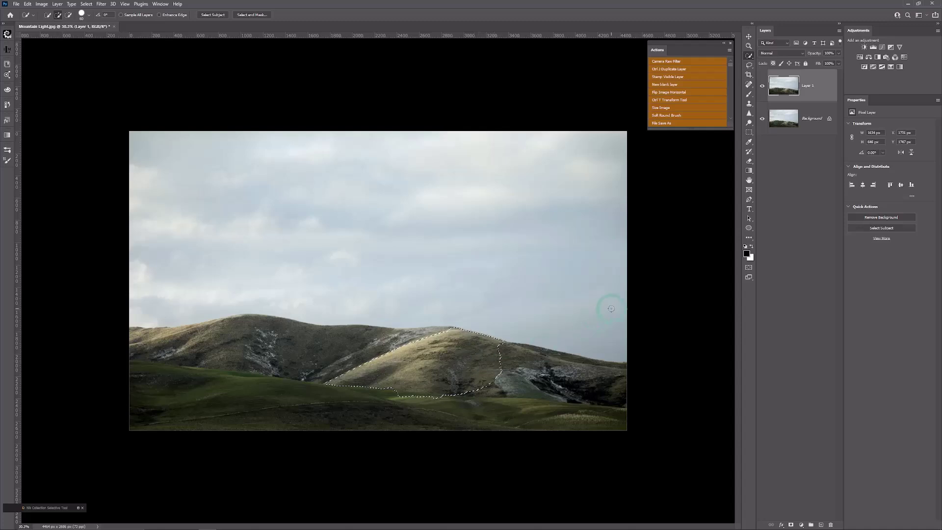
Add a masked Levels layer set to 0.82 midtones and 252 highlights, comparing it hidden and shown
left_click(874, 47)
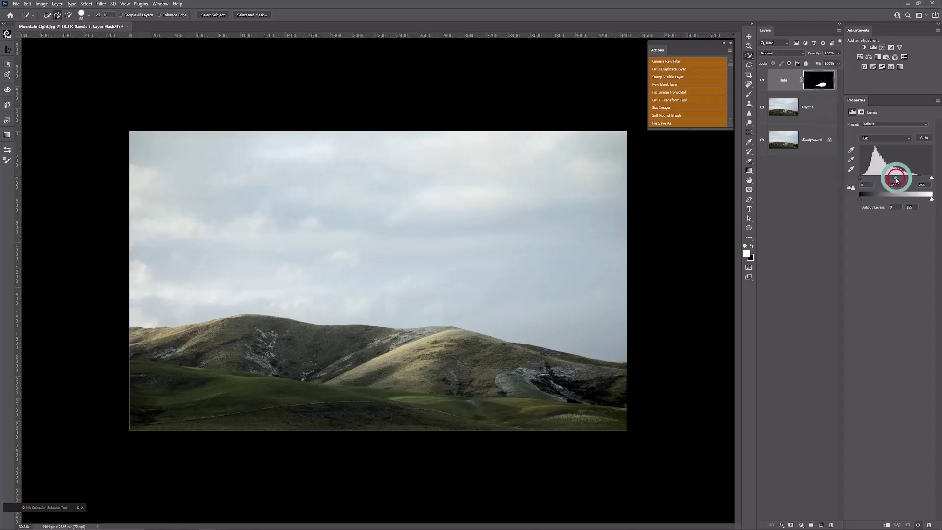
left_click_drag(897, 181, 905, 180)
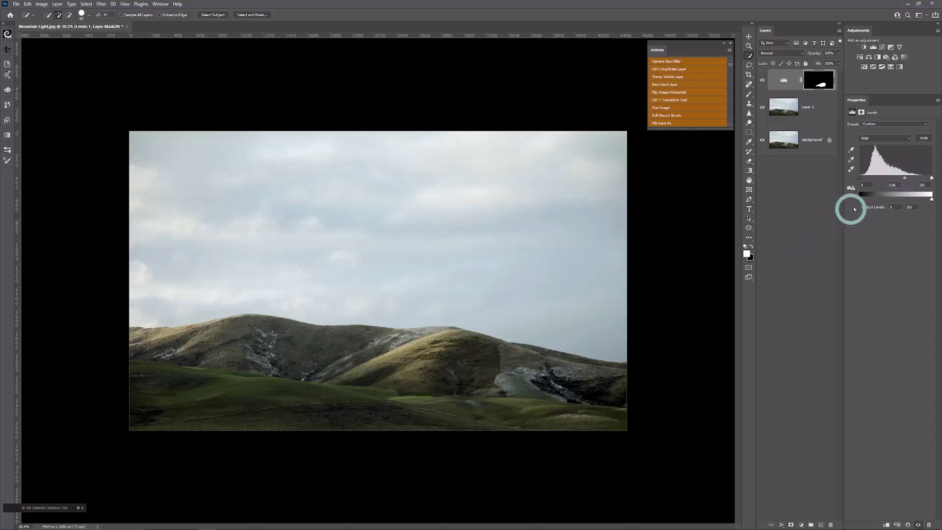
left_click_drag(905, 180, 904, 181)
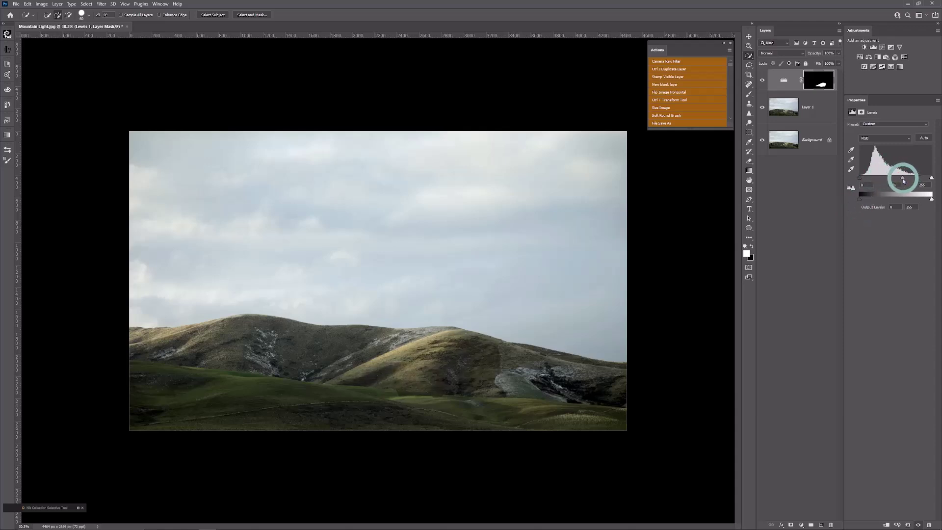
left_click(932, 178)
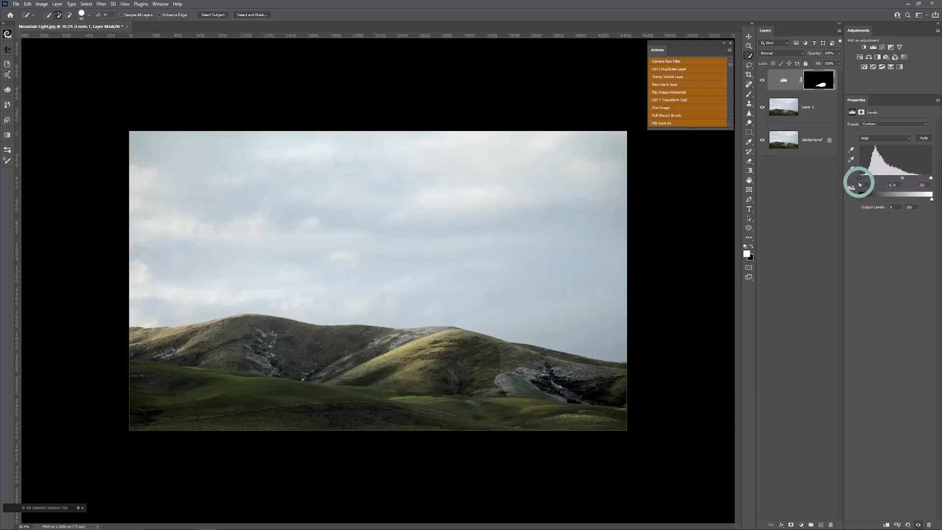
left_click_drag(864, 179, 866, 179)
left_click_drag(903, 178, 900, 180)
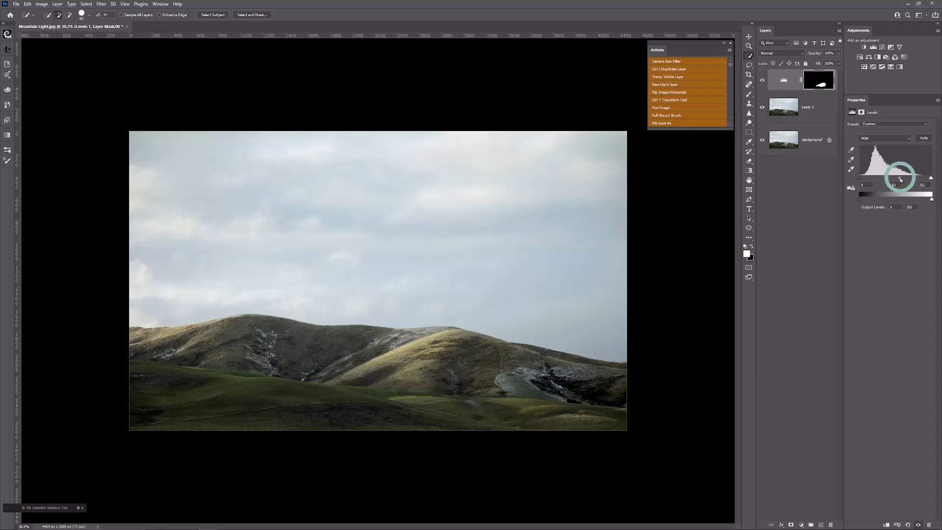
left_click(762, 82)
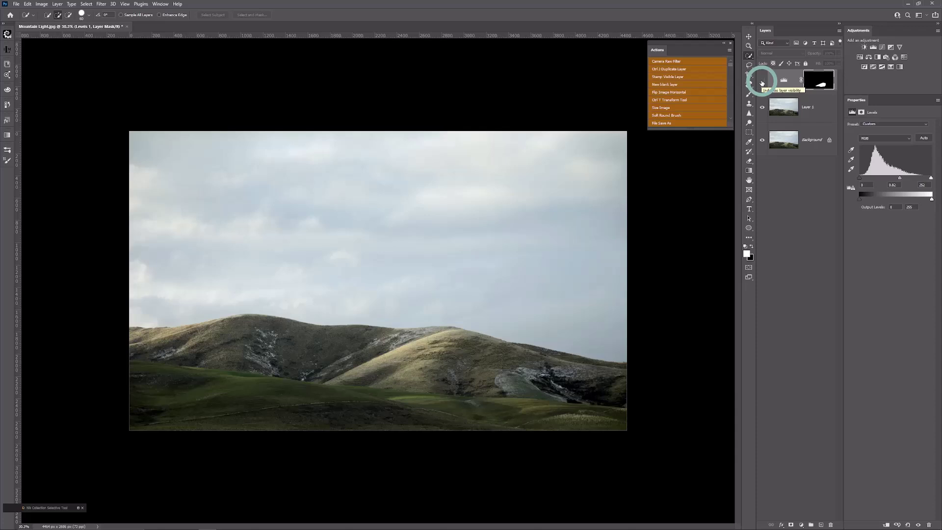
left_click(762, 82)
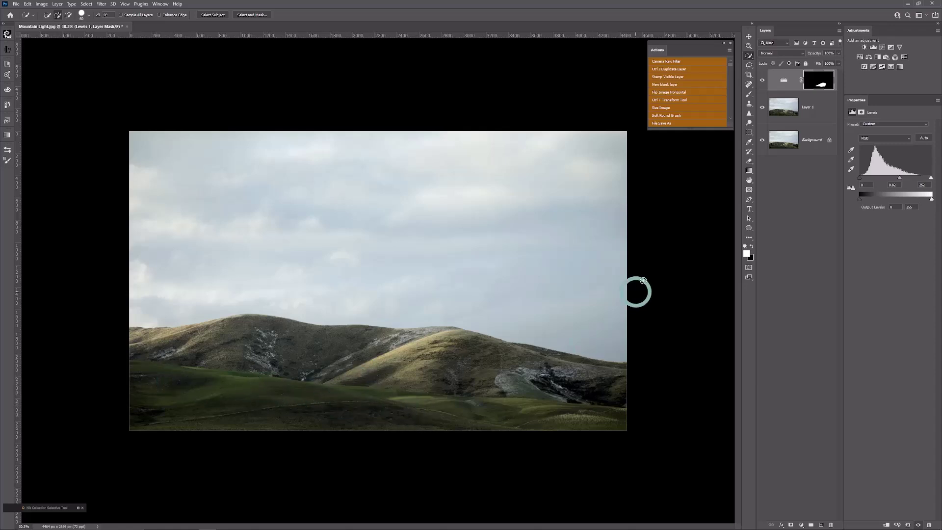
Brush a Quick Selection across the green foreground hills along the lower left
left_click(750, 57)
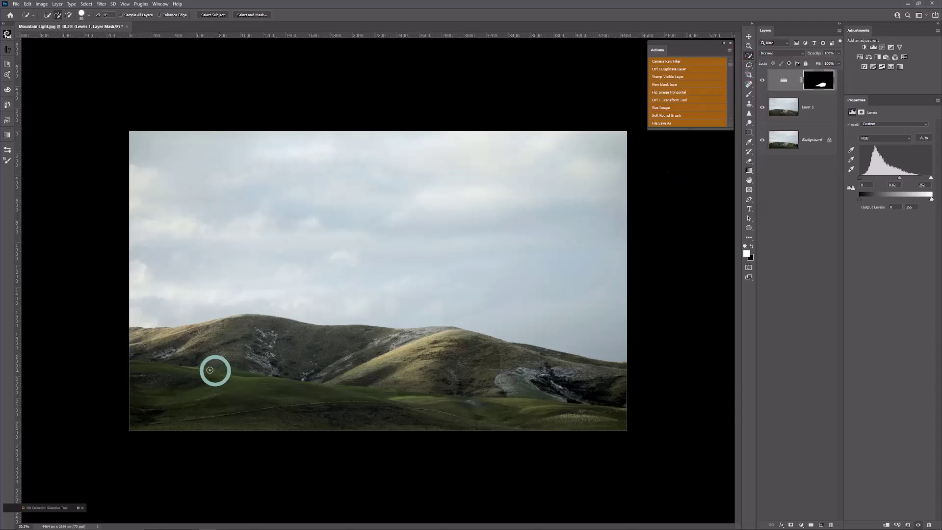
mouse_move(142, 373)
left_mouse_down()
mouse_move(369, 419)
mouse_move(383, 414)
mouse_move(347, 404)
mouse_move(452, 425)
mouse_move(359, 416)
left_mouse_up()
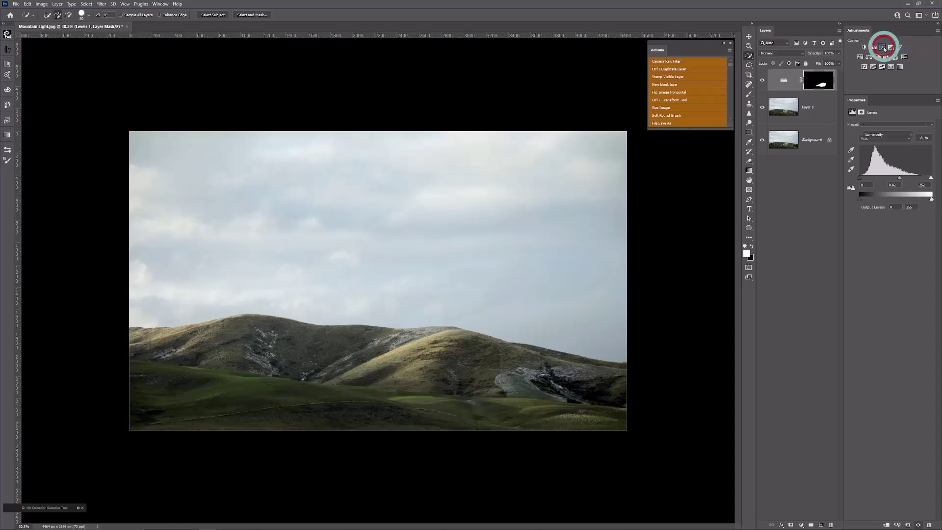
Add a masked Curves adjustment and bow its midtones upward to brighten the foreground grass
left_click(883, 48)
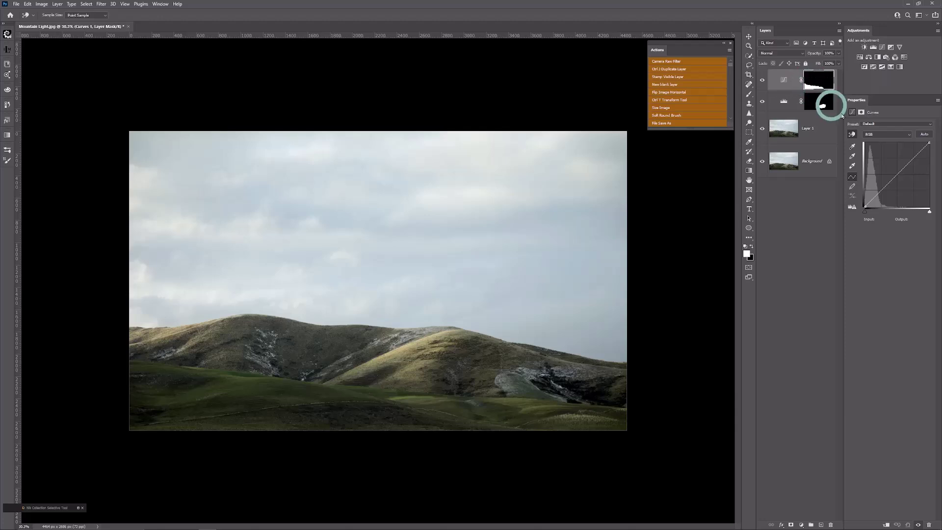
left_click(882, 186)
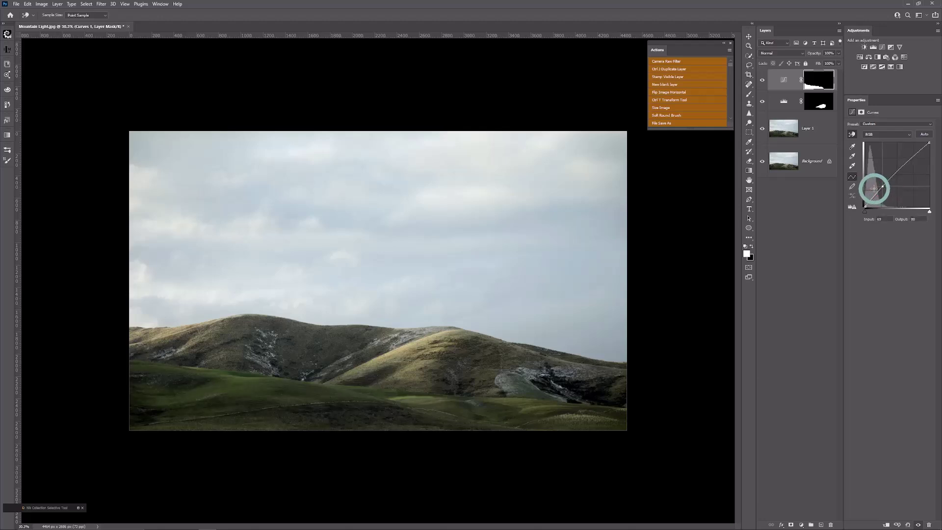
left_click(875, 193)
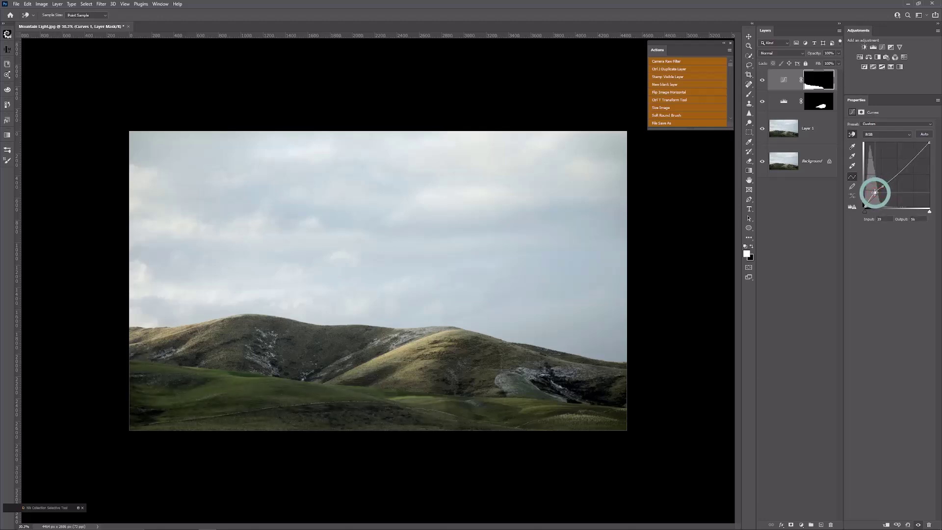
left_click_drag(875, 193, 875, 193)
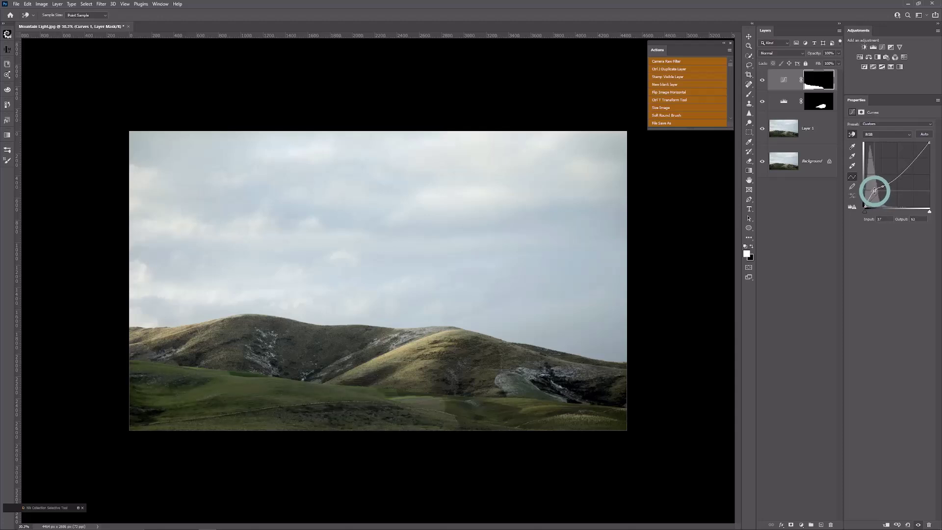
left_click_drag(875, 190, 875, 208)
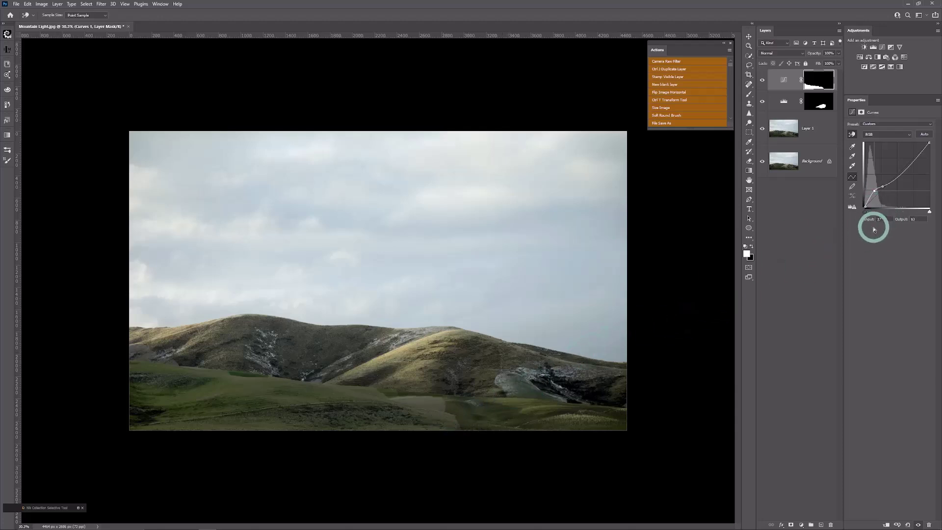
left_click(897, 171)
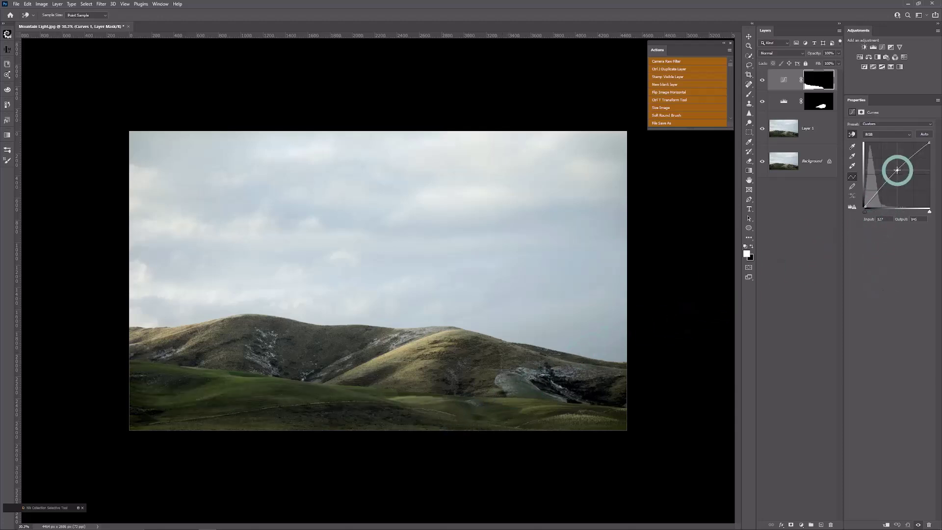
left_click_drag(896, 170, 893, 166)
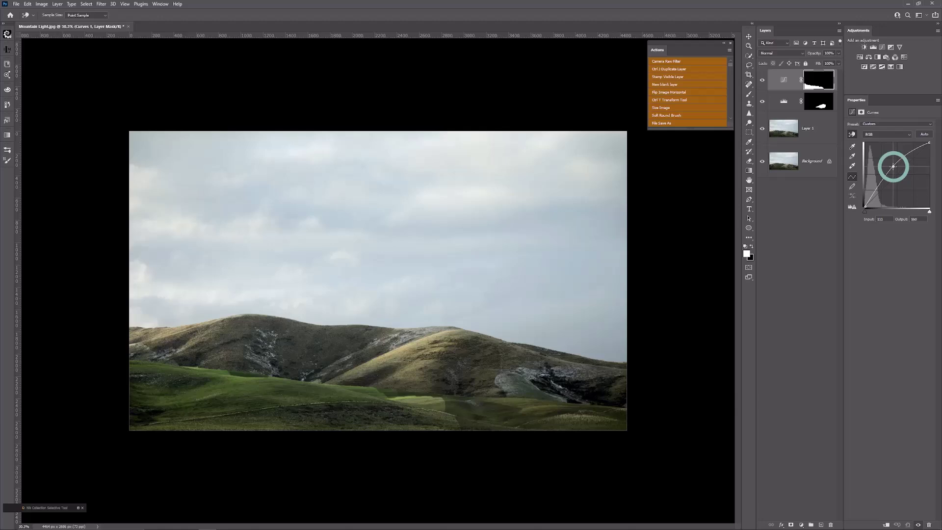
left_click_drag(893, 167, 910, 159)
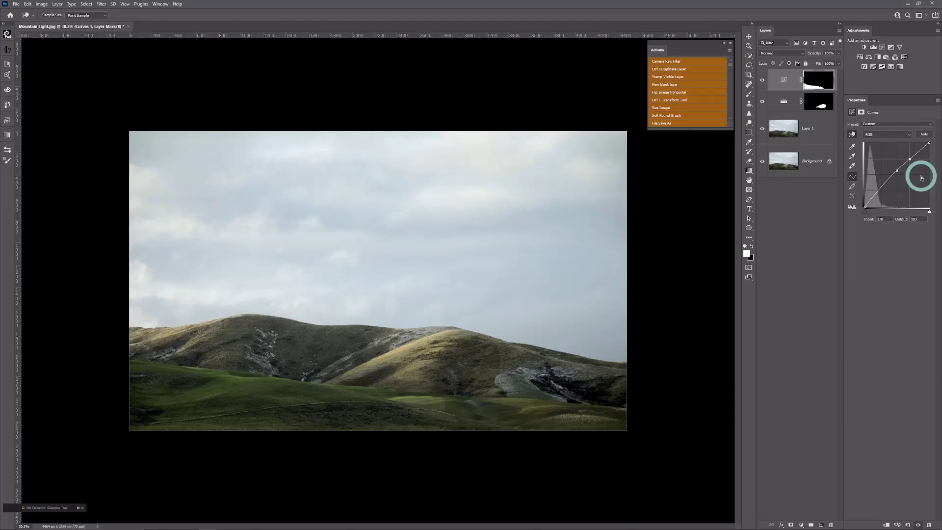
Reset the curve, try the Find Dark & Light, Monochromatic and Brightness/Contrast auto algorithms, then cancel
left_click(908, 525)
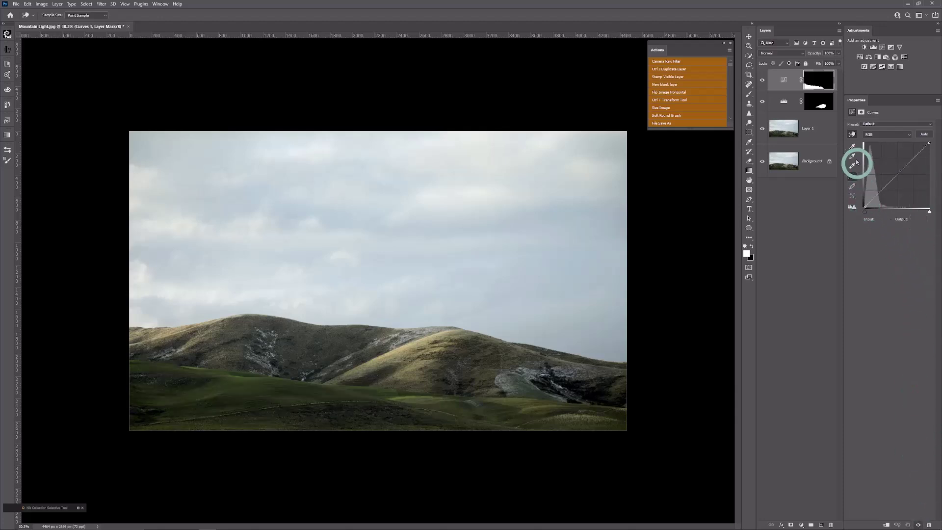
key("alt")
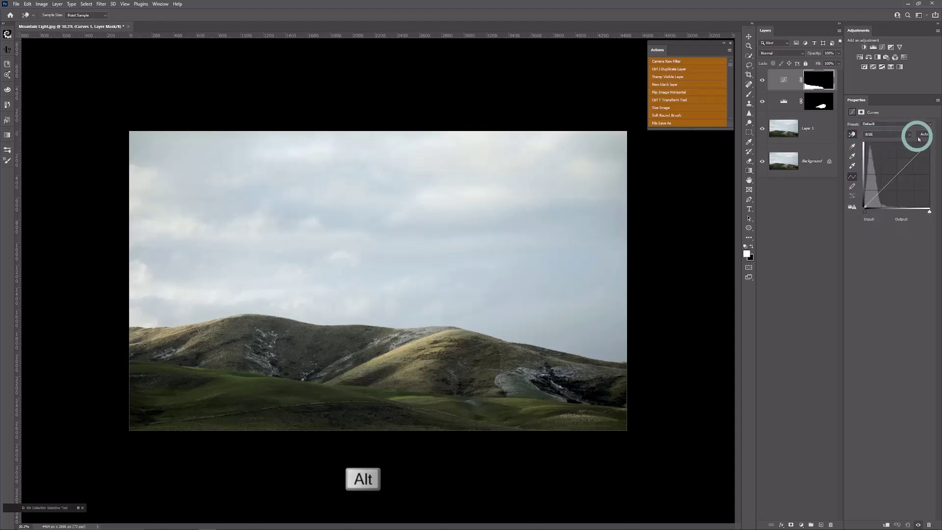
left_click(924, 135, "alt")
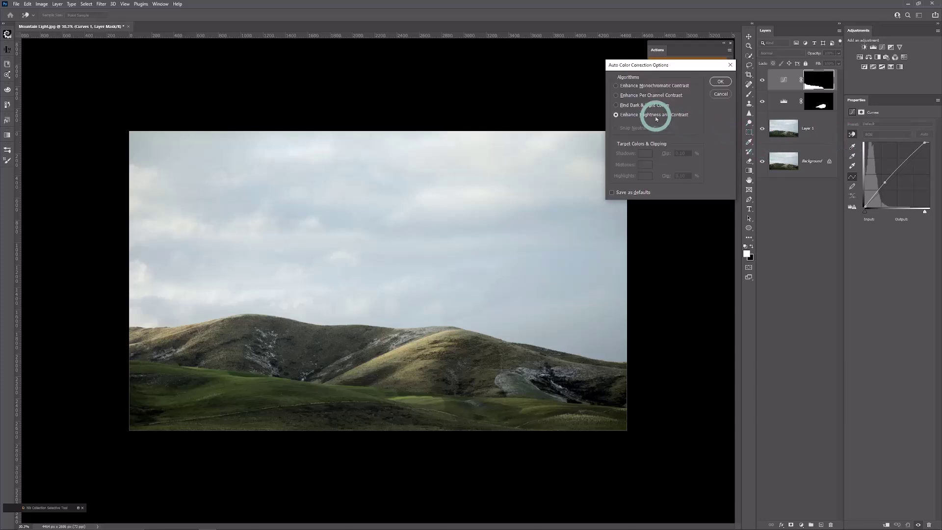
left_click(626, 107)
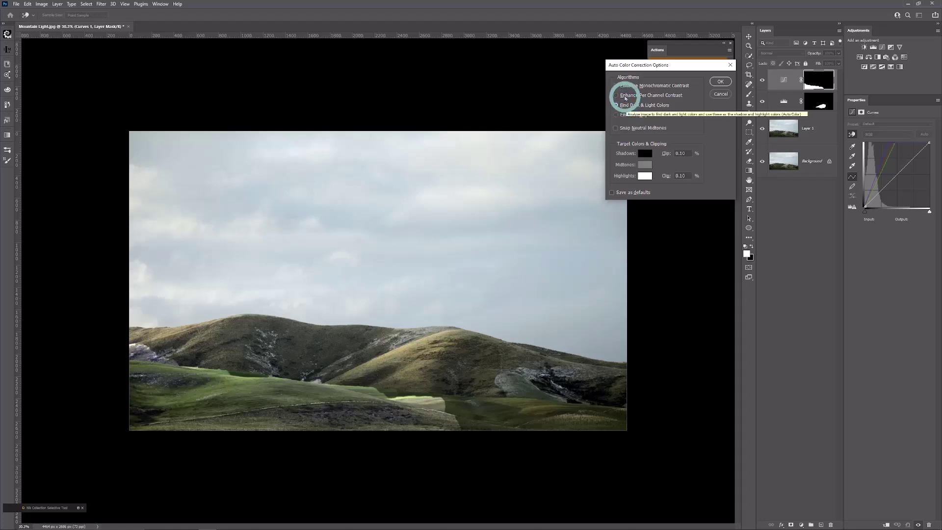
left_click(616, 87)
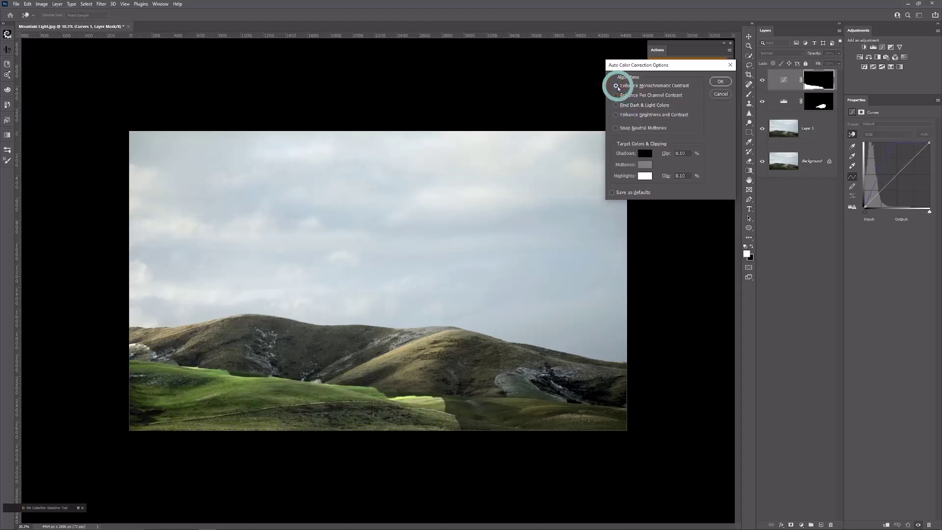
left_click(630, 114)
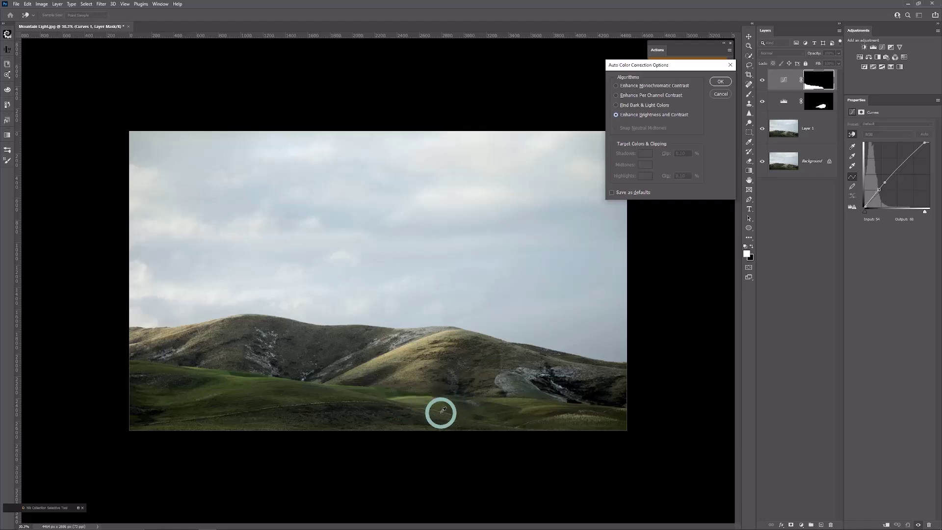
left_click(720, 96)
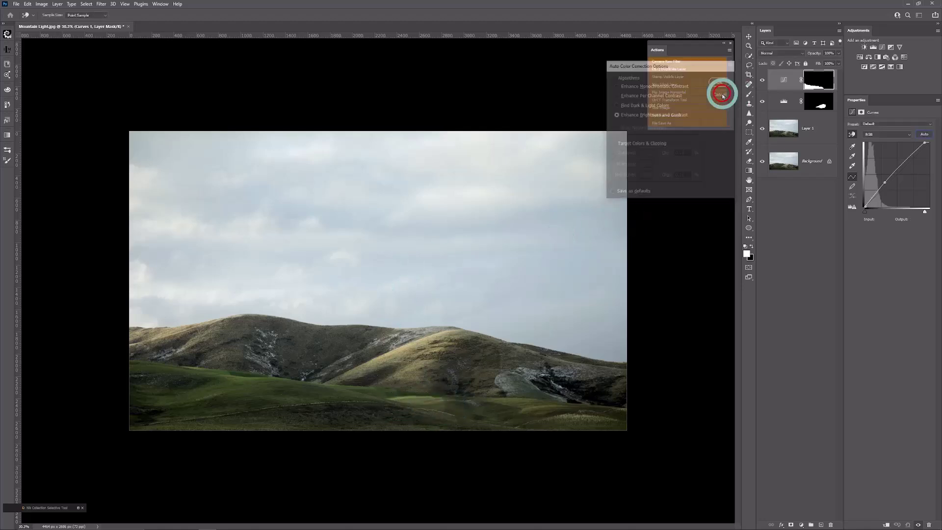
Lift the curve midpoint from 128 to 142, comparing the photo with Curves 1 hidden and shown
left_click(898, 175)
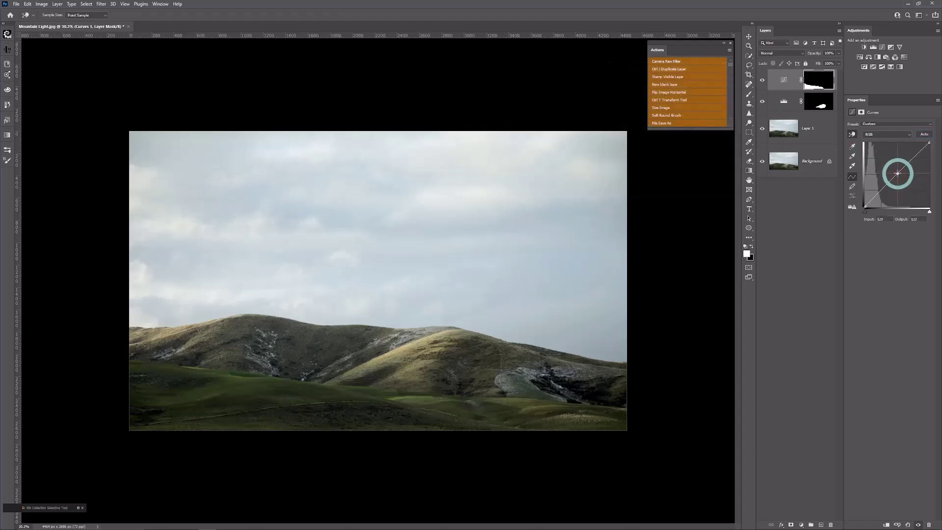
left_click_drag(897, 172, 897, 172)
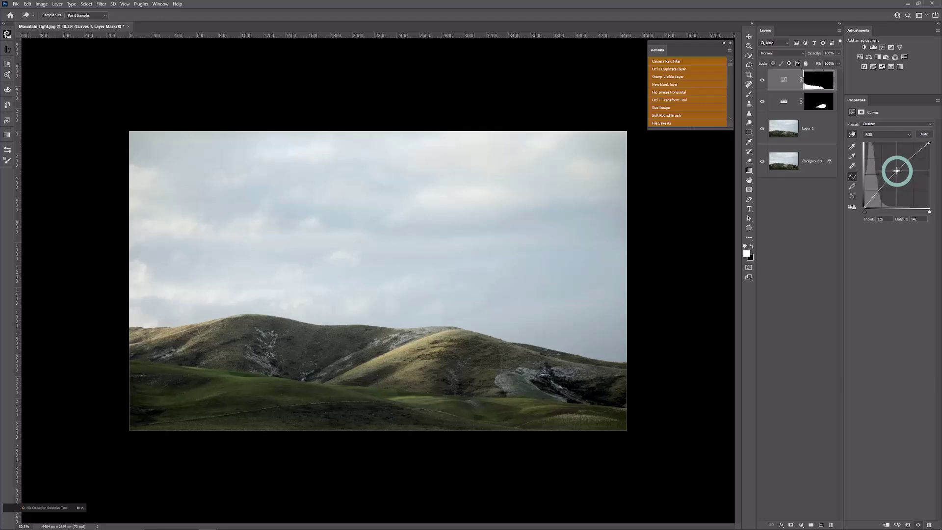
left_click(763, 82)
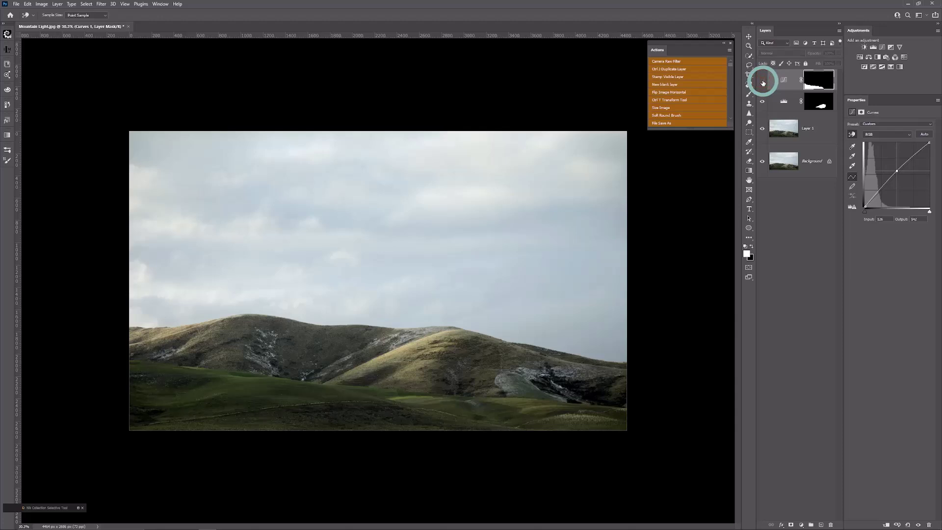
left_click(762, 81)
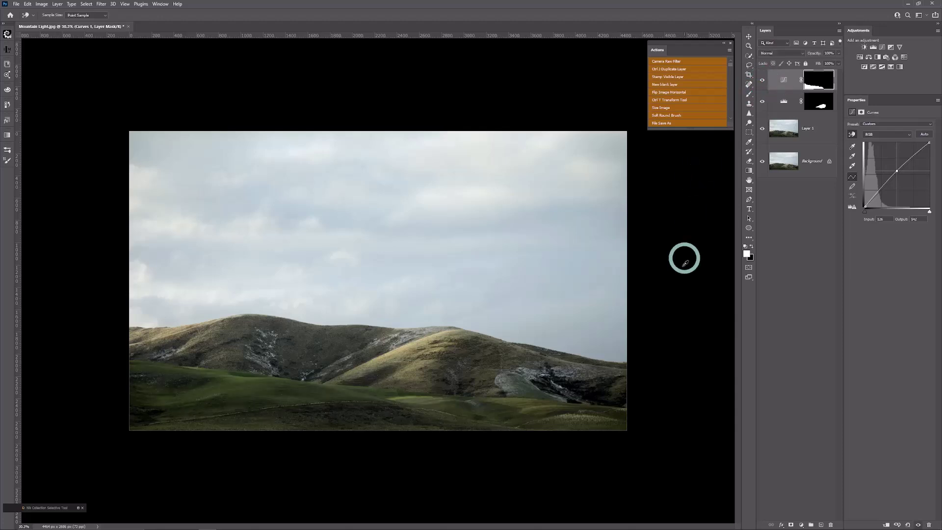
key("ctrl+plus")
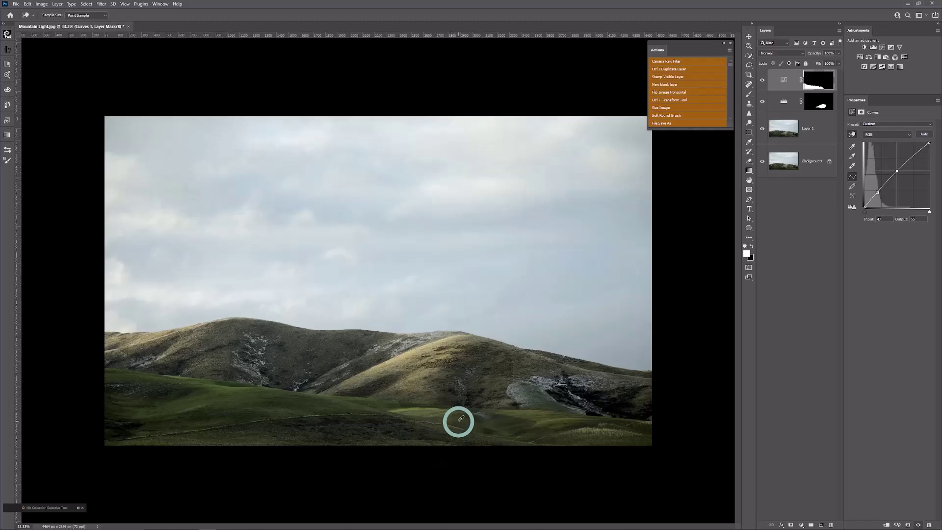
left_click(762, 82)
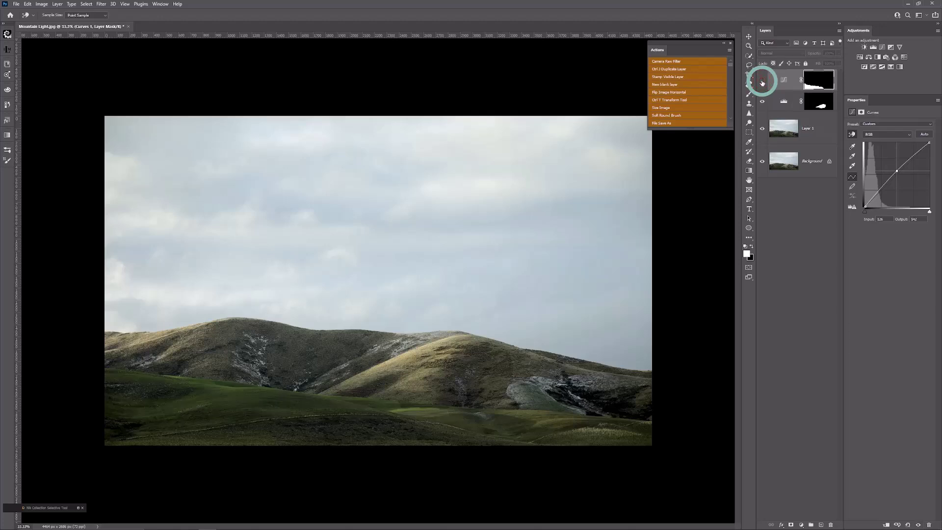
left_click(762, 80)
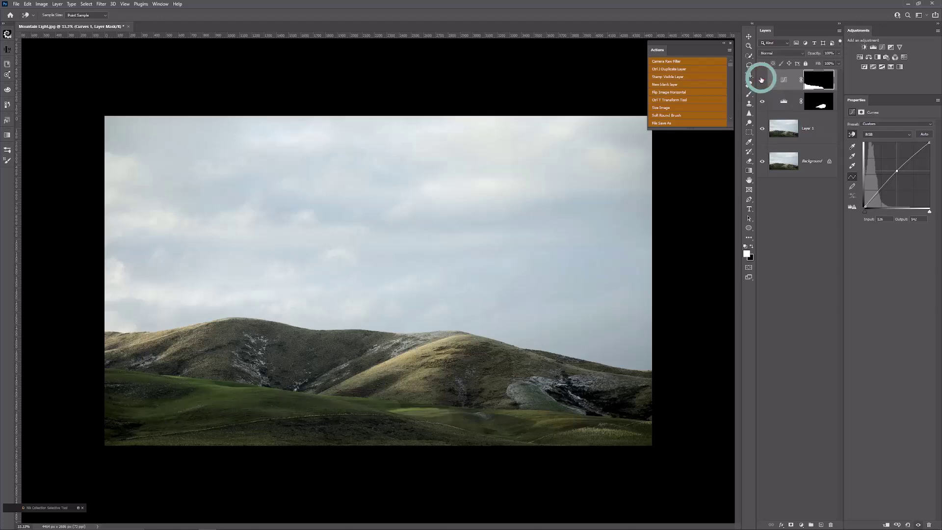
Delete the Curves 1 adjustment layer
left_click(785, 79)
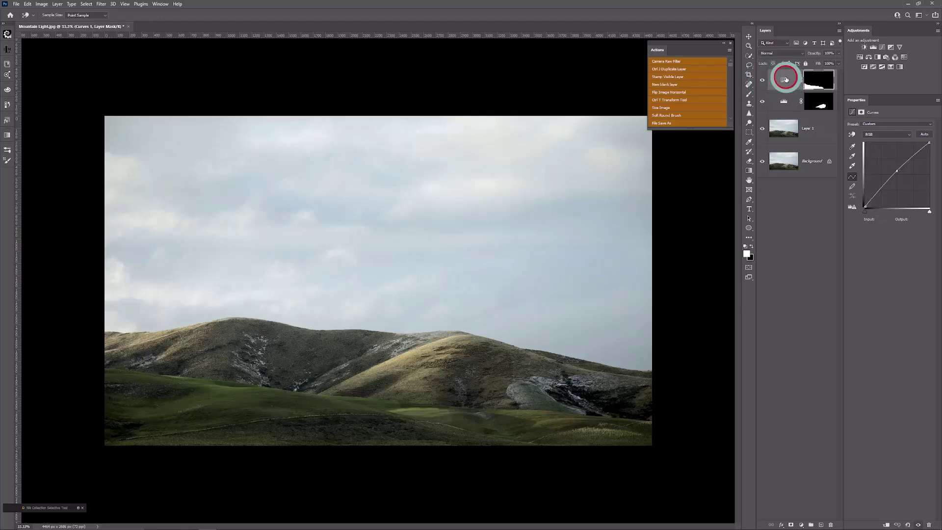
key("Delete")
key("w")
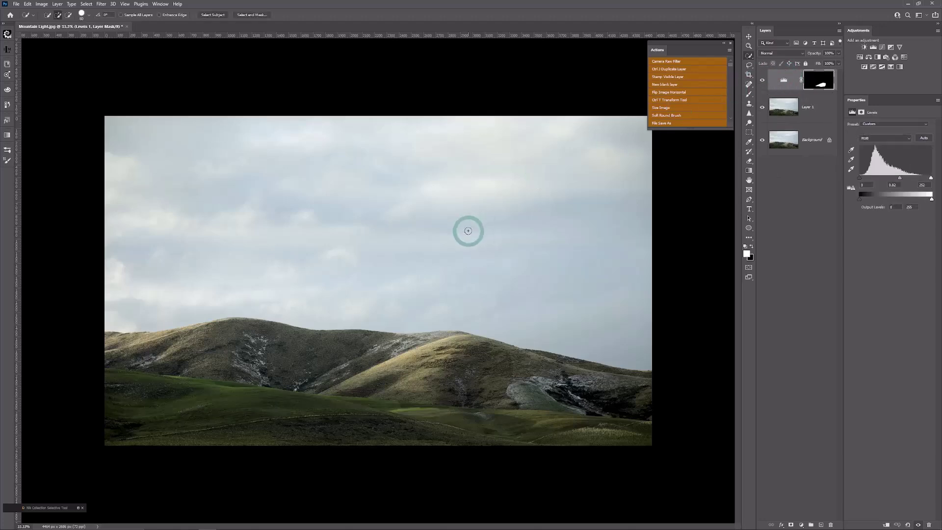
key("ctrl+minus")
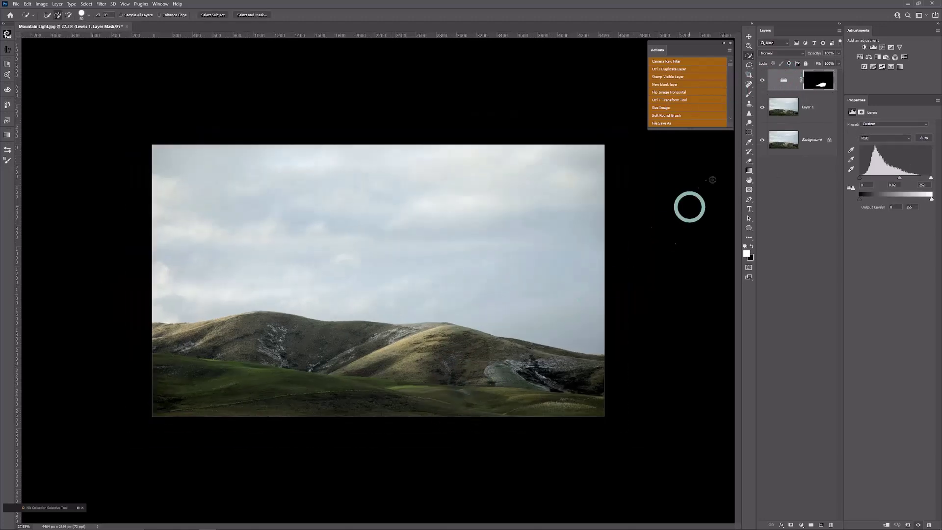
Delete the Levels 1 adjustment layer, leaving Layer 1 above the Background
left_click(789, 73)
key("Delete")
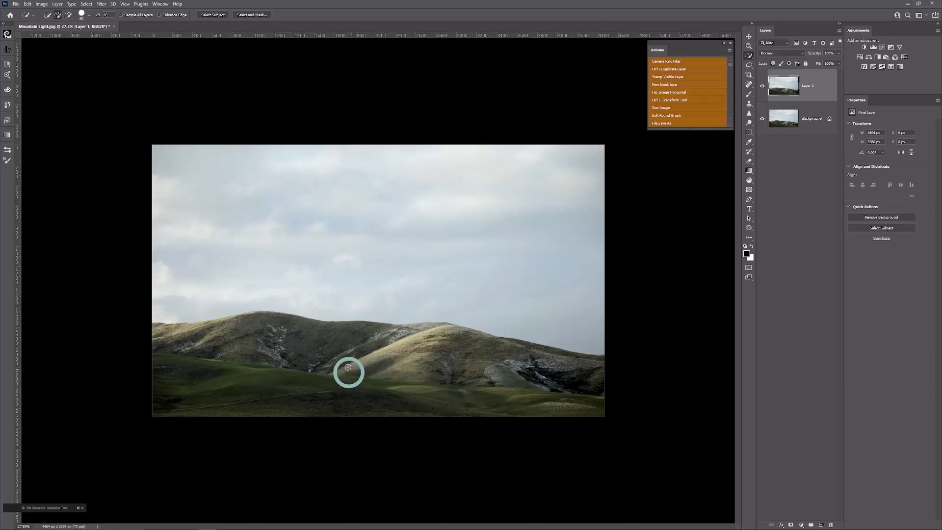
scroll(347, 380, "up", 1)
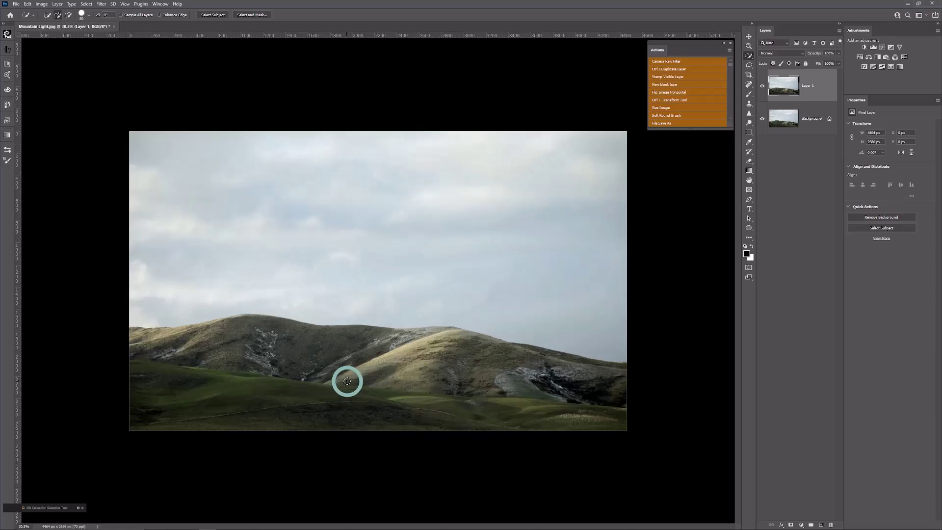
scroll(347, 381, "down", 1)
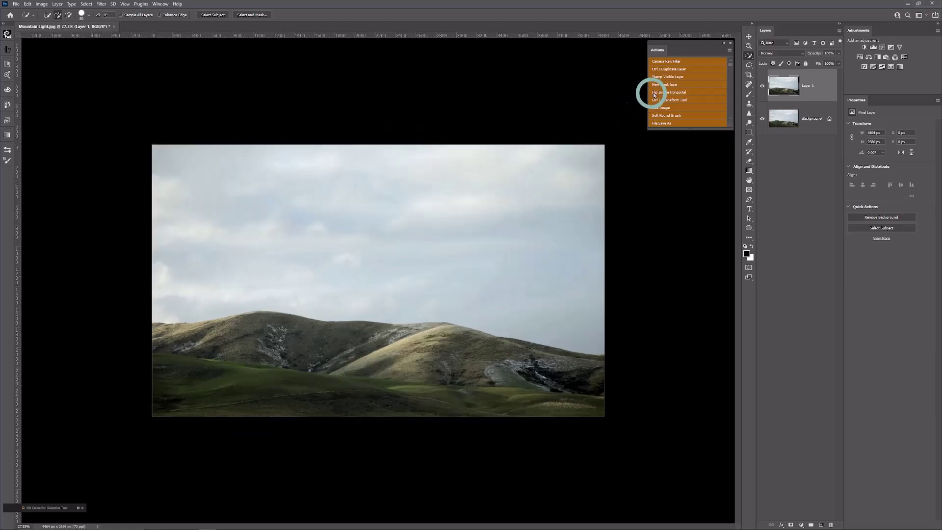
Draw a 100 px feathered Lasso selection around the dark green lower-left slope
left_click(749, 65)
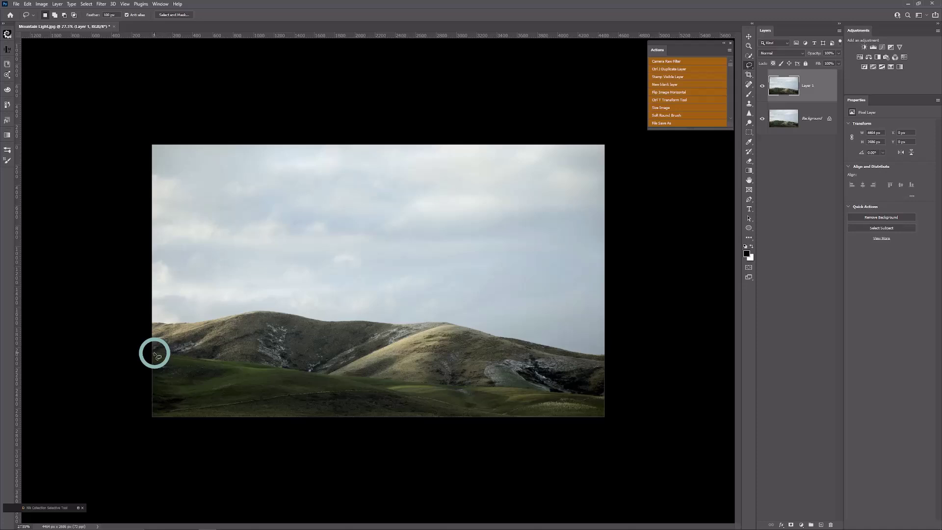
mouse_move(154, 353)
left_mouse_down()
mouse_move(358, 378)
mouse_move(496, 419)
mouse_move(135, 425)
mouse_move(136, 353)
mouse_move(154, 352)
left_mouse_up()
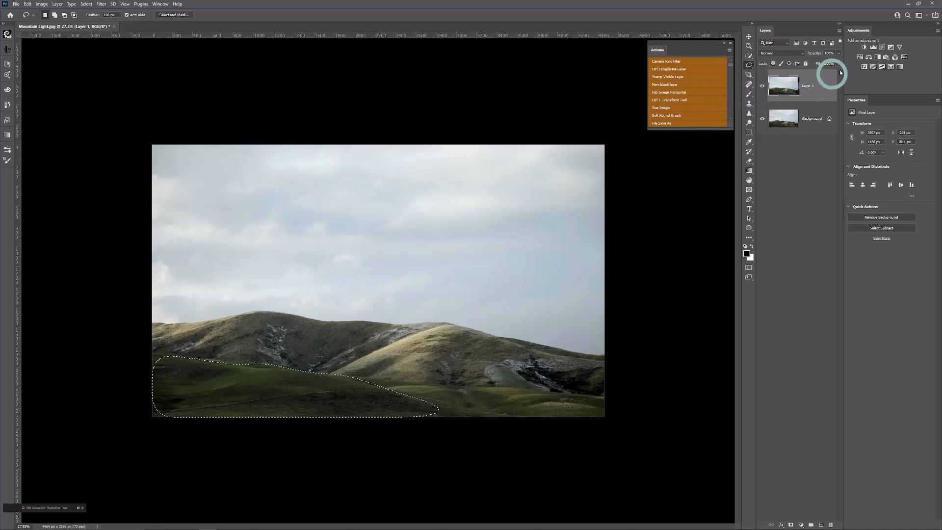
Lighten the lower-left slope with a masked Levels midtone shift, then lasso the sunlit central hill
left_click(873, 49)
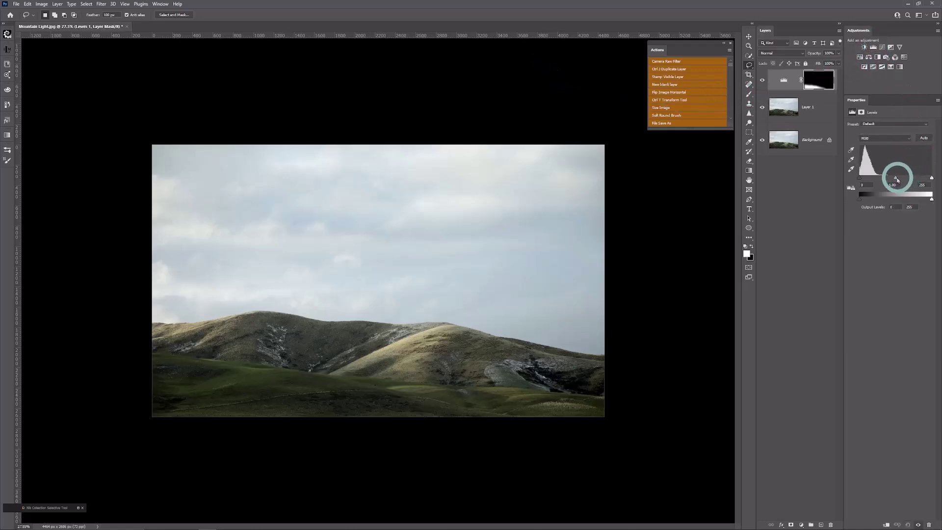
left_click_drag(896, 180, 894, 182)
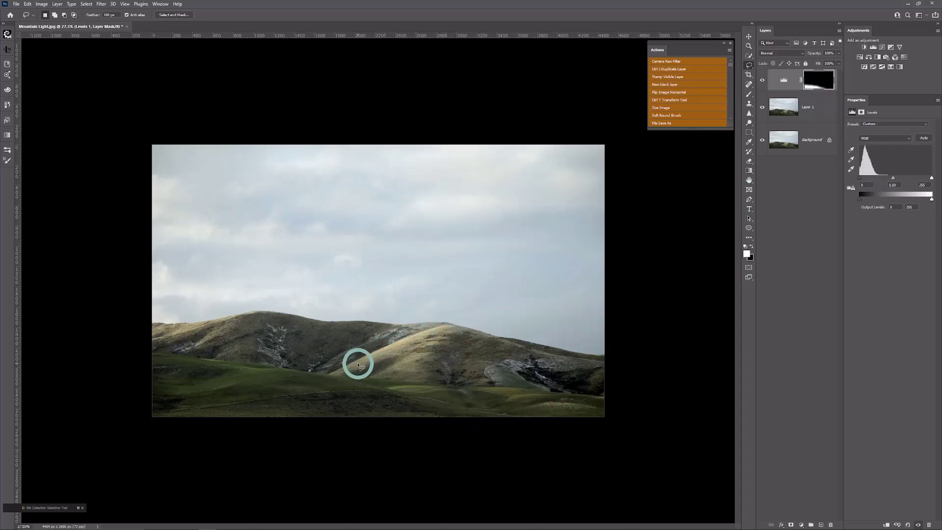
left_click(775, 82)
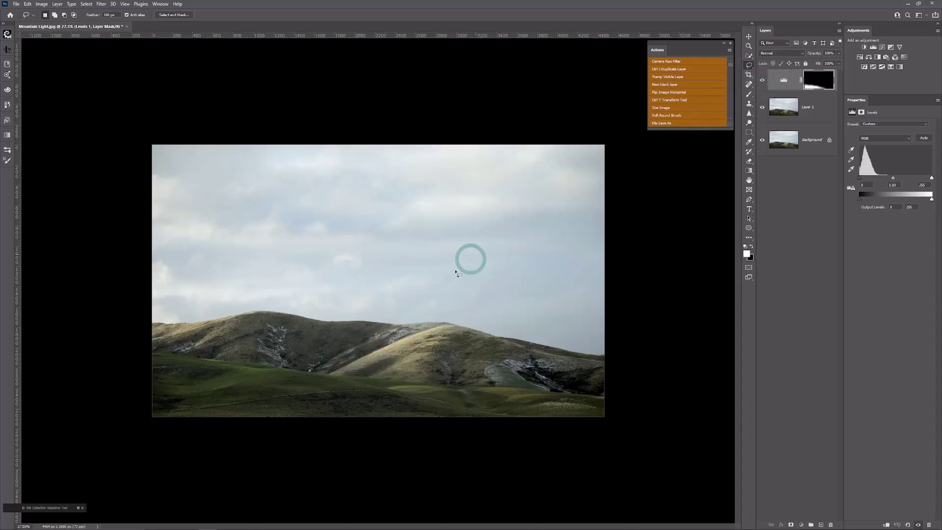
mouse_move(438, 326)
left_mouse_down()
mouse_move(391, 339)
mouse_move(329, 375)
mouse_move(477, 382)
mouse_move(487, 363)
mouse_move(480, 342)
mouse_move(439, 326)
left_mouse_up()
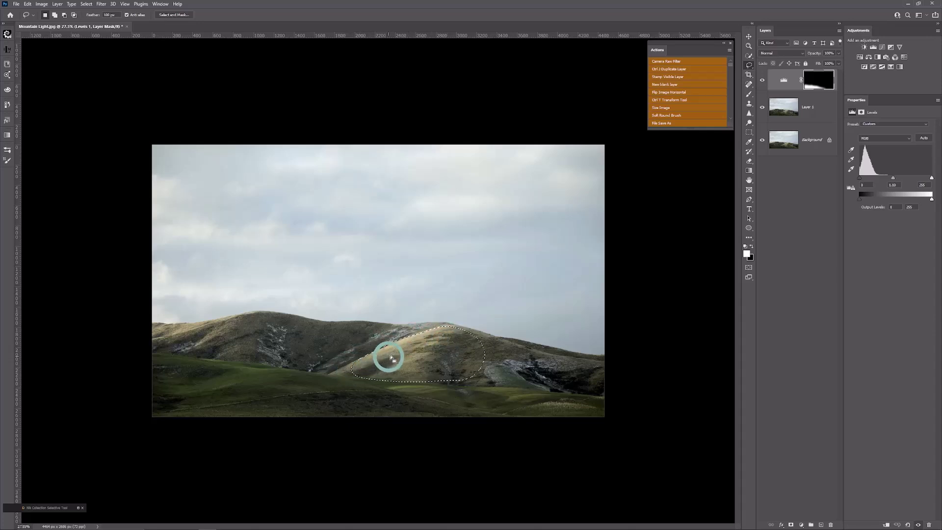
Deselect, then Quick Select the sunlit central hillside from its ridge down to the meadow
key("ctrl+d")
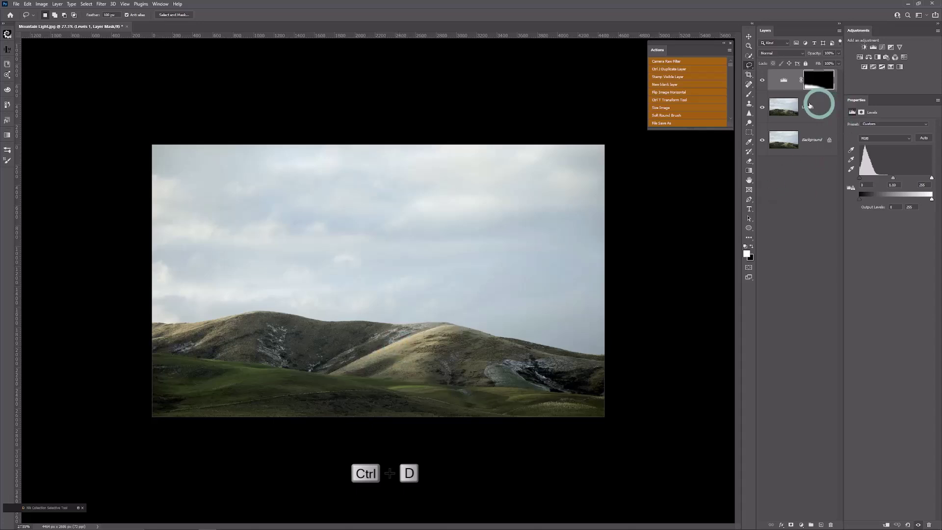
left_click(749, 57)
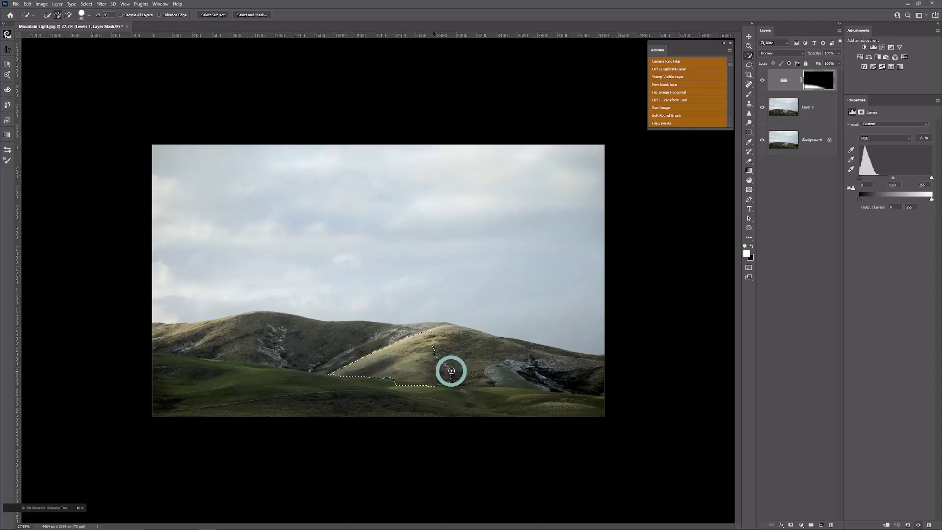
mouse_move(469, 369)
left_mouse_down()
mouse_move(484, 379)
mouse_move(471, 378)
left_mouse_up()
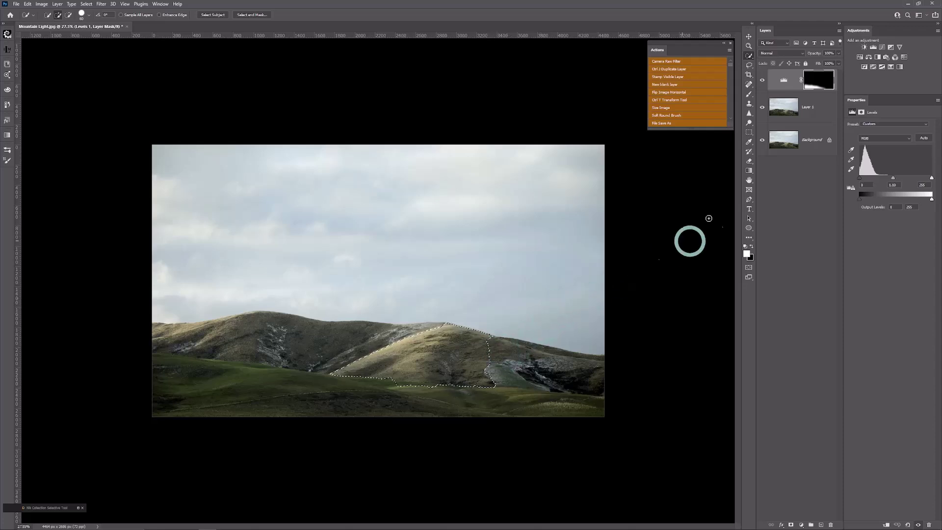
Add a Levels 2 layer on the central hill, lifting midtones and lowering output white to about 229
left_click(871, 49)
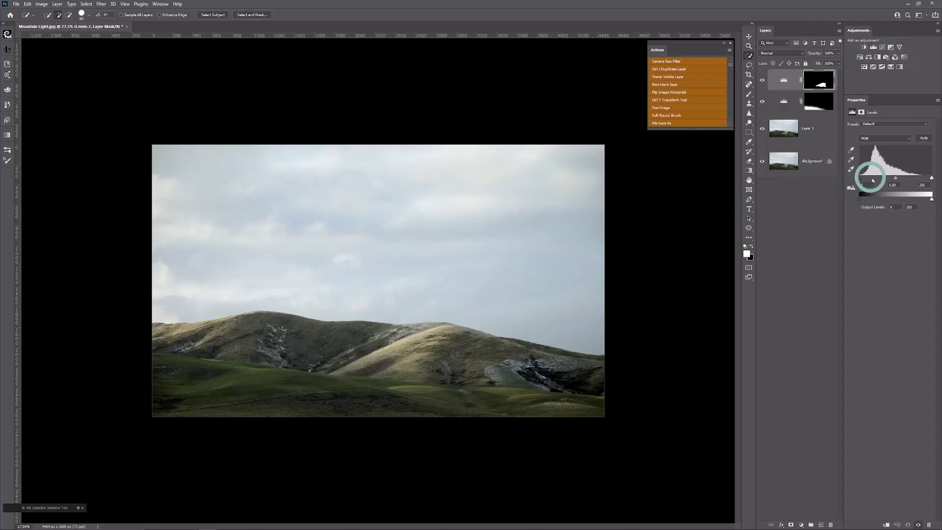
left_click_drag(895, 180, 893, 179)
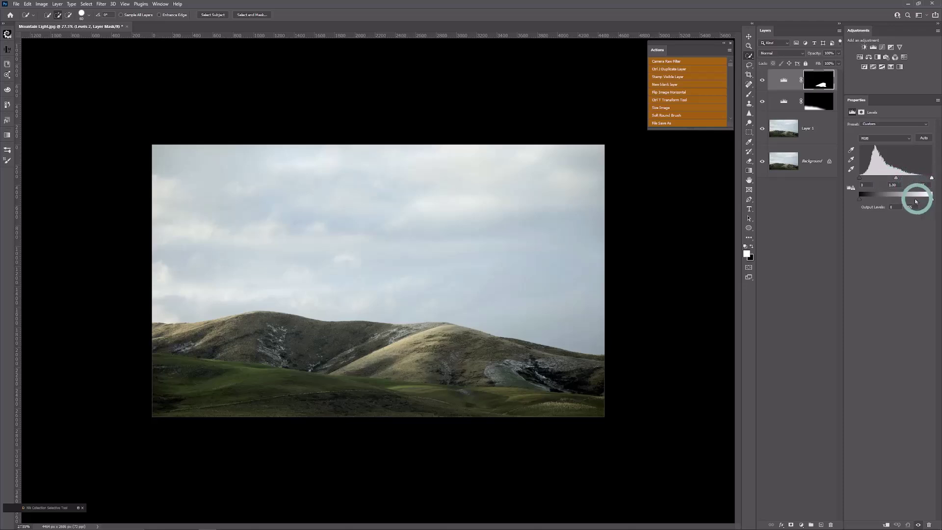
left_click_drag(861, 201, 867, 200)
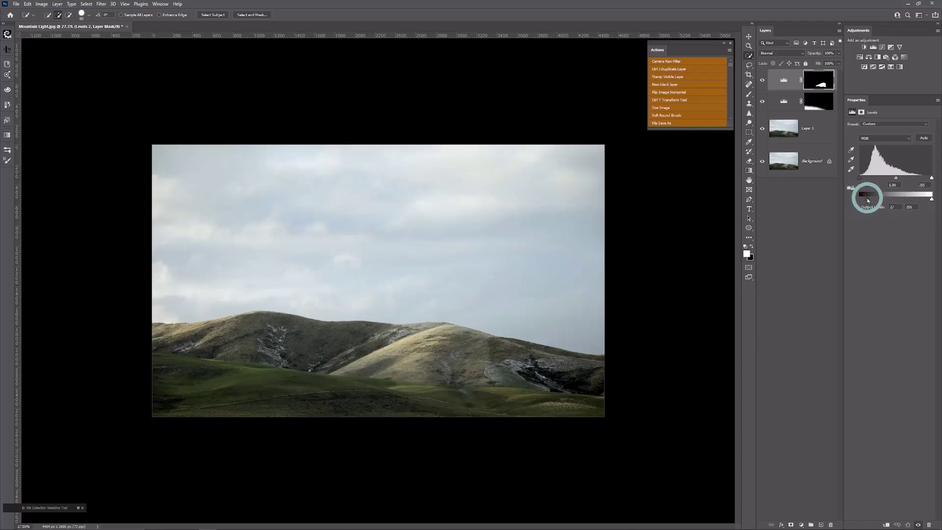
left_click_drag(867, 198, 860, 196)
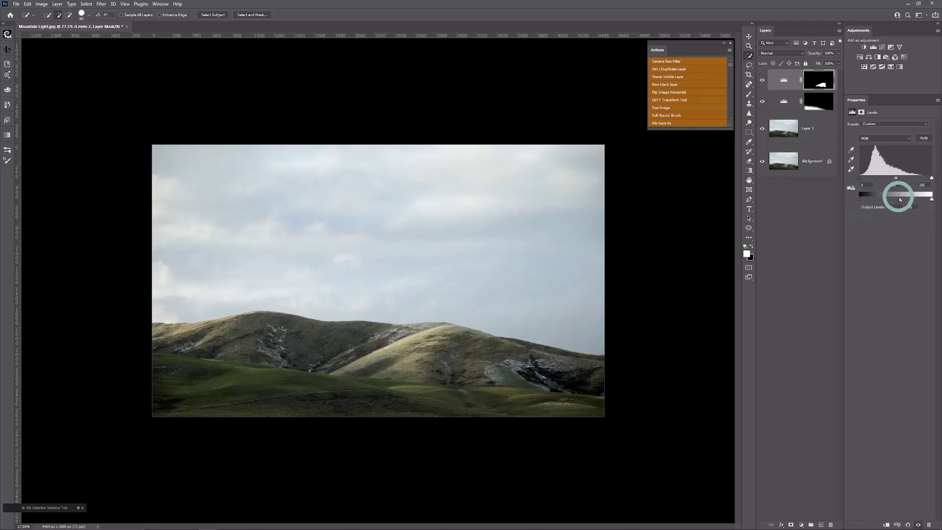
left_click_drag(931, 198, 926, 200)
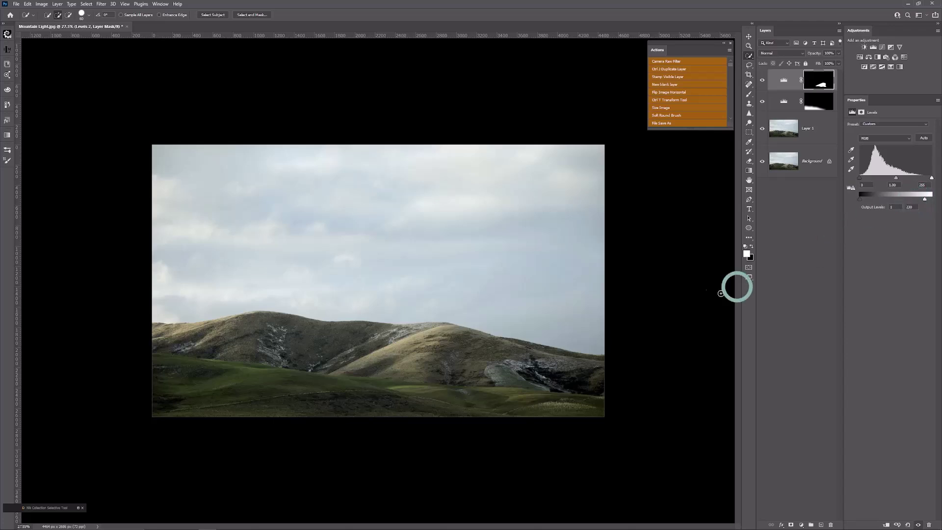
key("ctrl+plus")
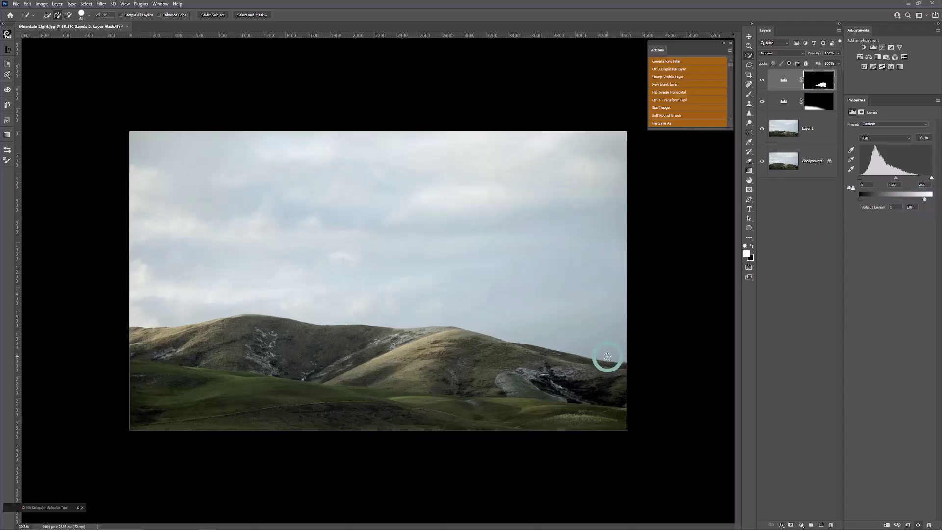